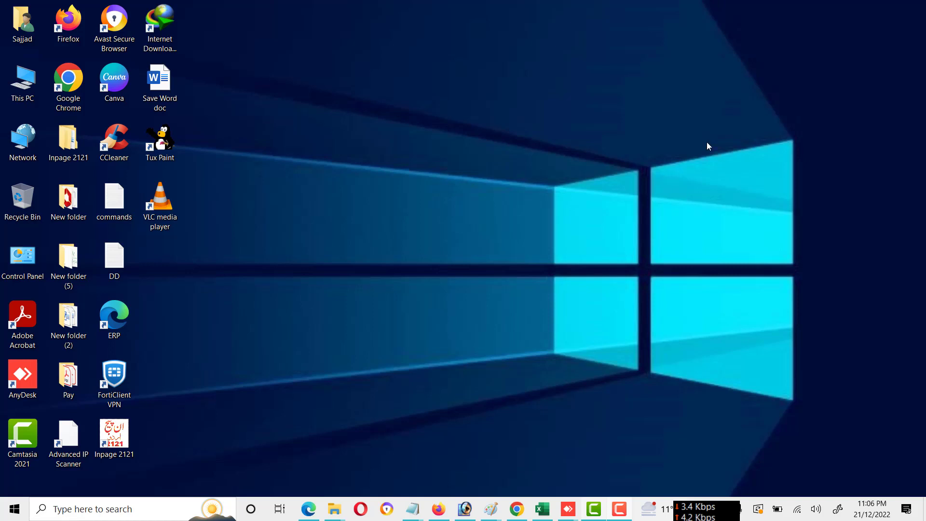
Launch PowerToys (Preview) from a Start menu search for 'power'.
left_click(98, 508)
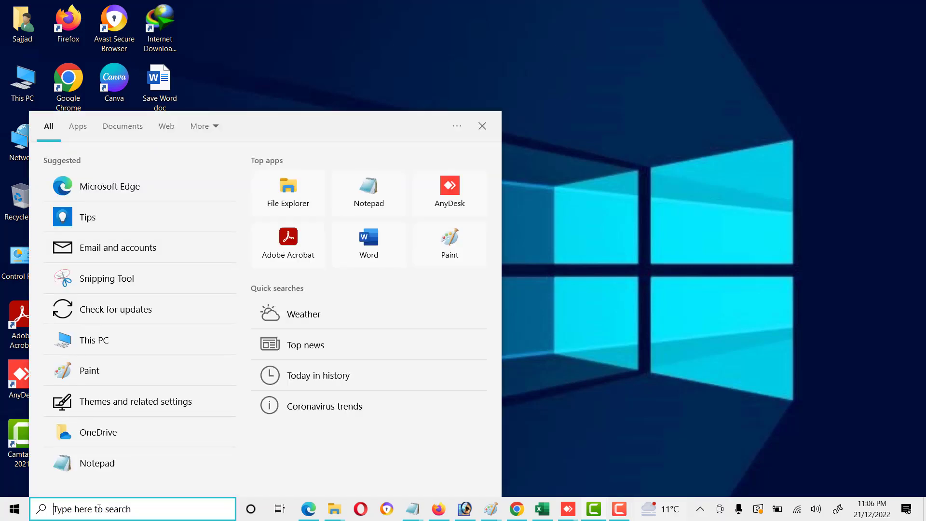
type("power")
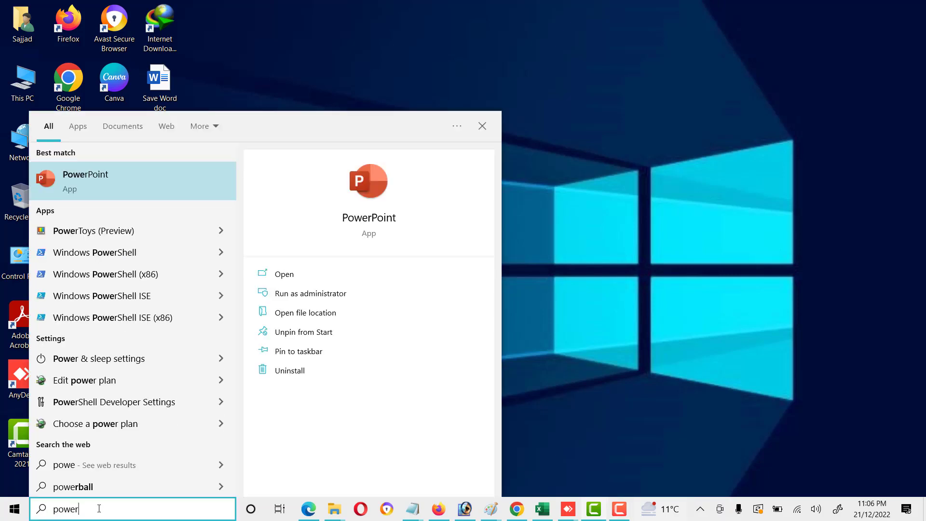
left_click(102, 230)
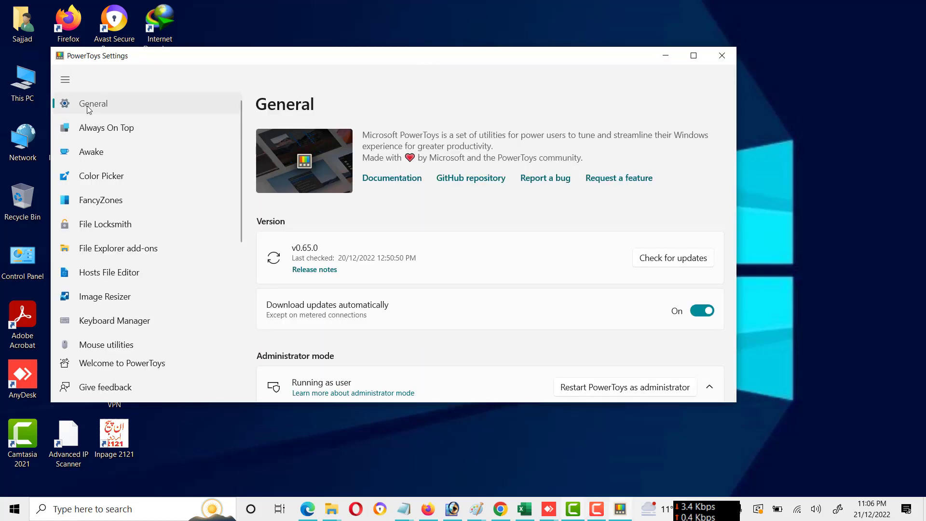
Maximize and restore PowerToys Settings, then go to the Text Extractor page.
left_click(692, 55)
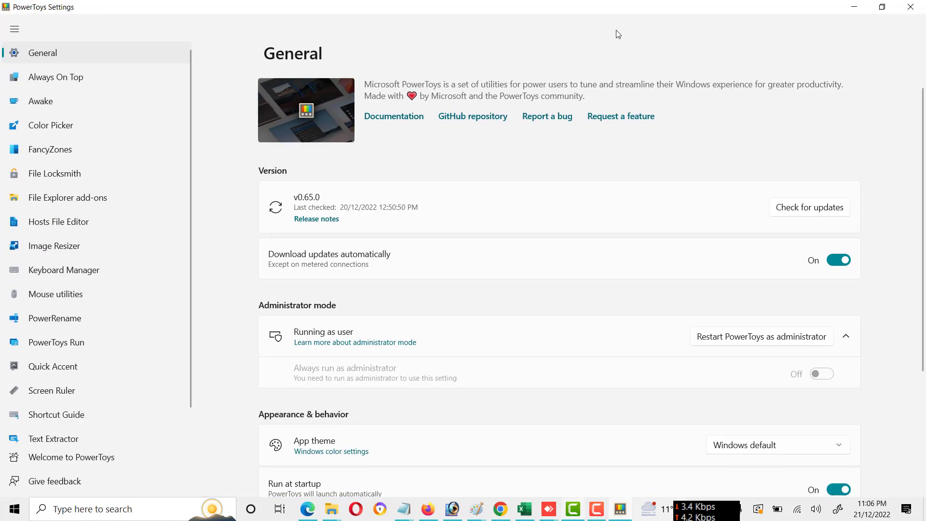
left_click(882, 7)
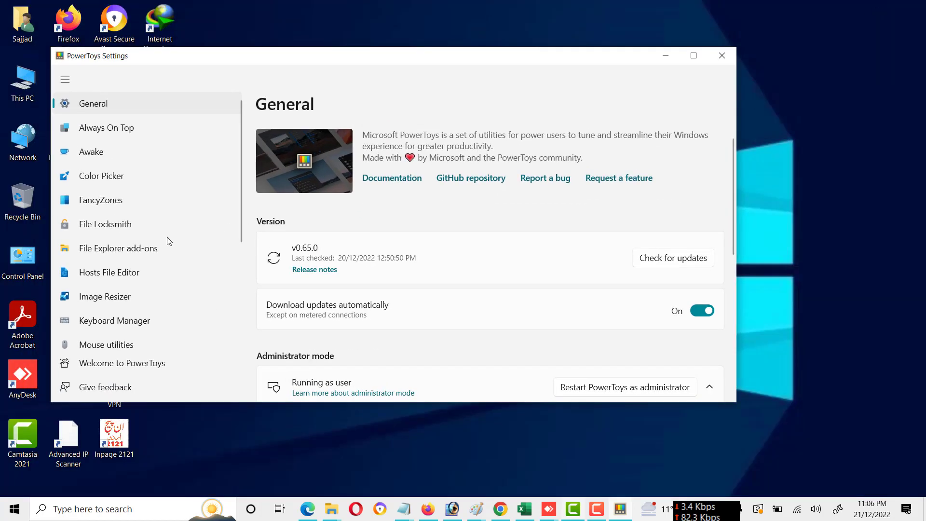
scroll(167, 240, "down", 3)
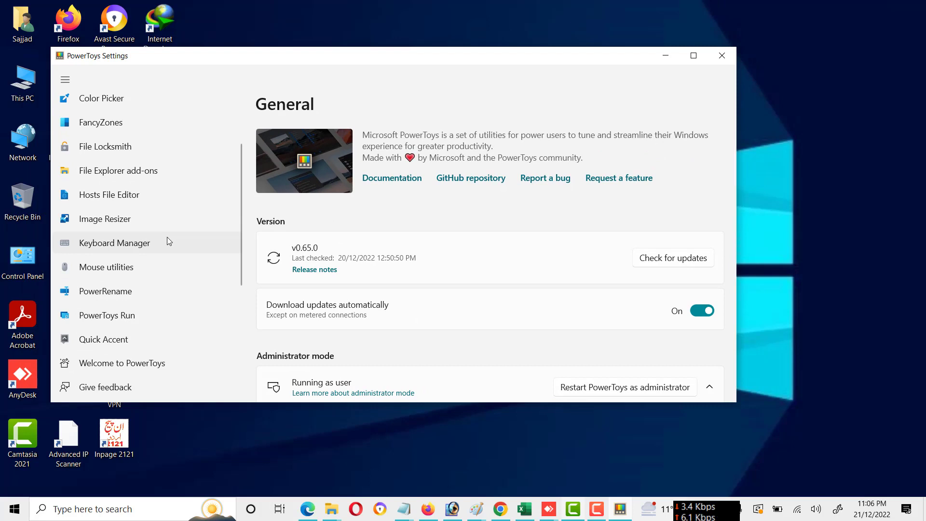
scroll(167, 240, "down", 2)
scroll(167, 237, "down", 1)
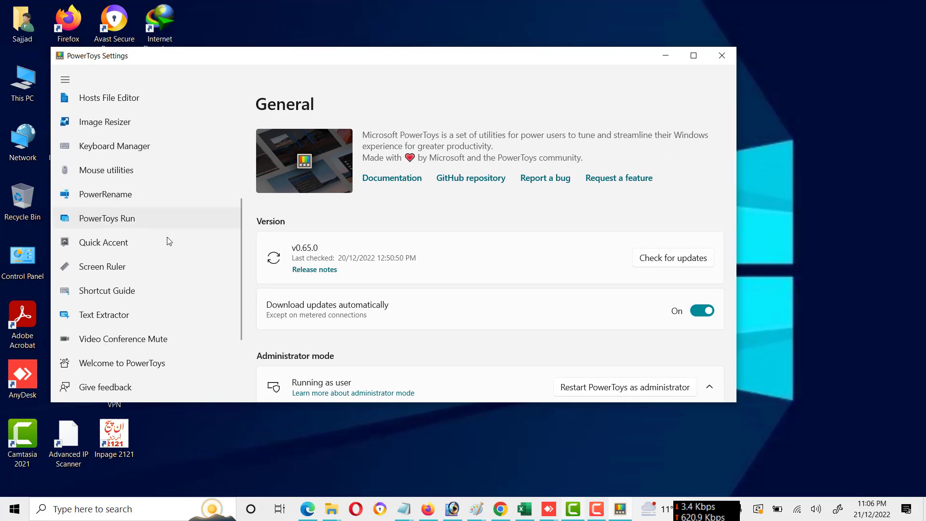
left_click(122, 321)
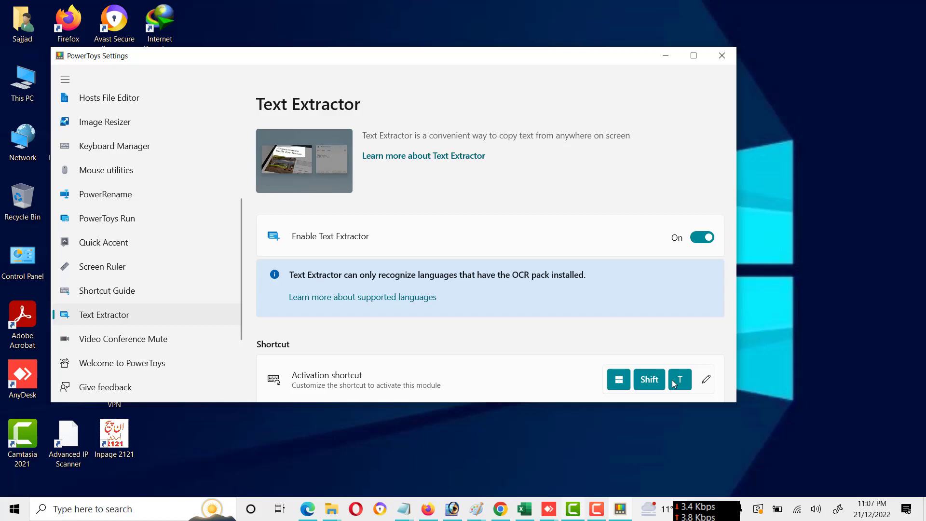
Capture the 'Text Extractor' heading with Win+Shift+T, then open a blank Notepad moved down-left.
key("super+shift+t")
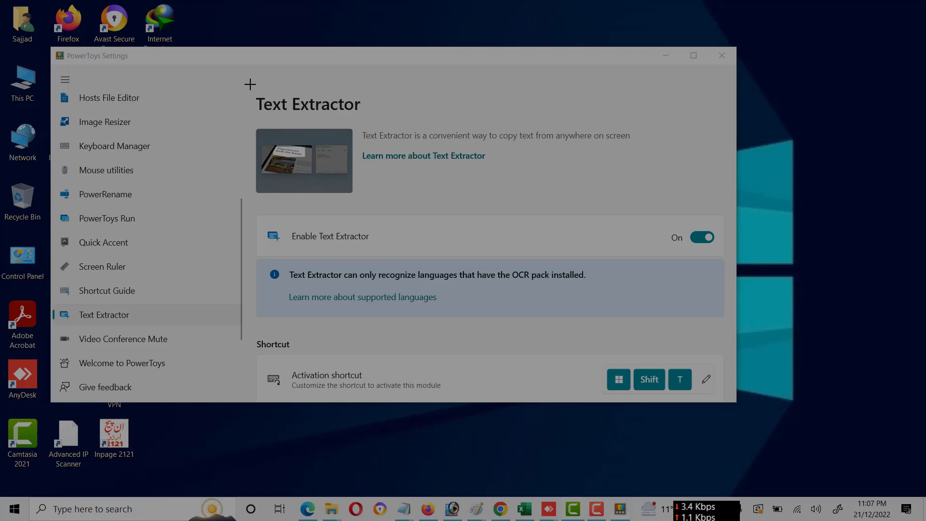
left_click_drag(248, 87, 392, 120)
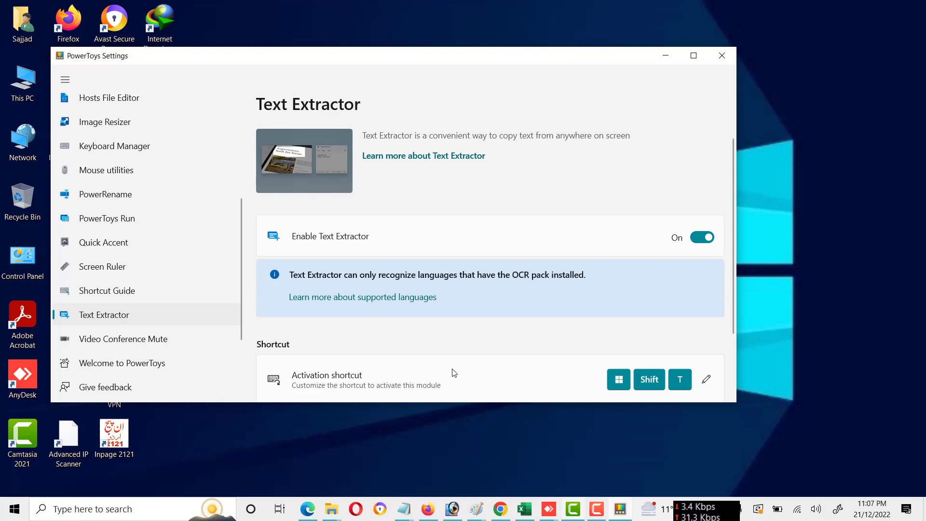
key("super+r")
key("Return")
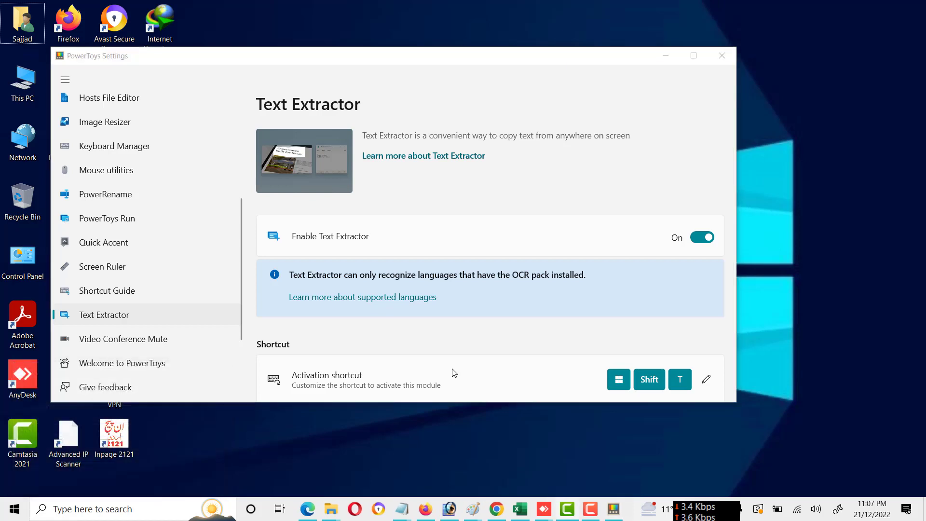
left_click_drag(409, 94, 346, 148)
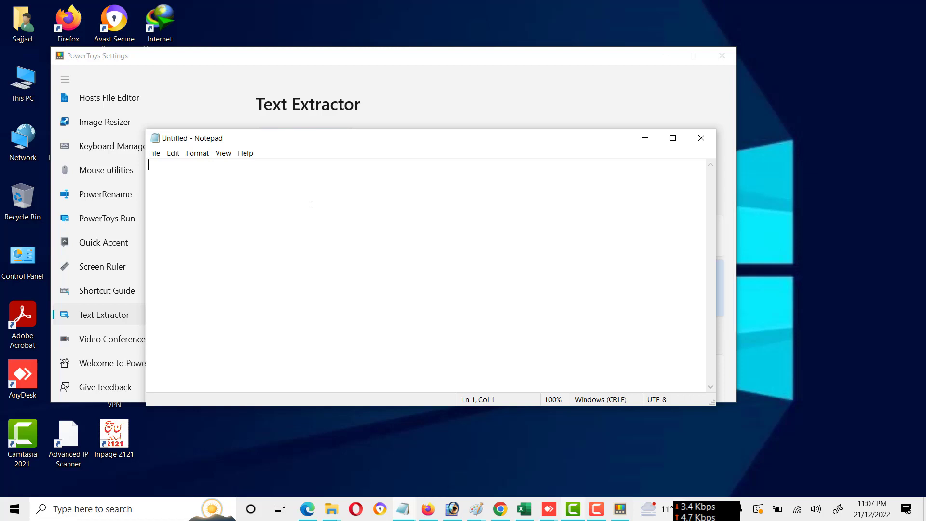
Paste the captured 'Text Extractor' text into the blank Notepad document.
type("Text Extractor")
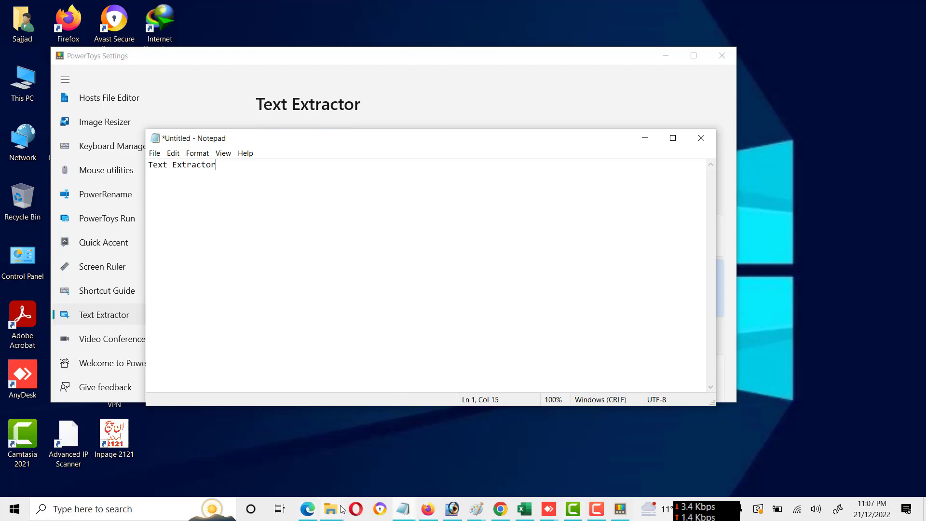
Open the 'Grey Brown Simple Work' Word-graph thumbnail from Downloads in Paint.
mouse_move(341, 509)
left_click(391, 453)
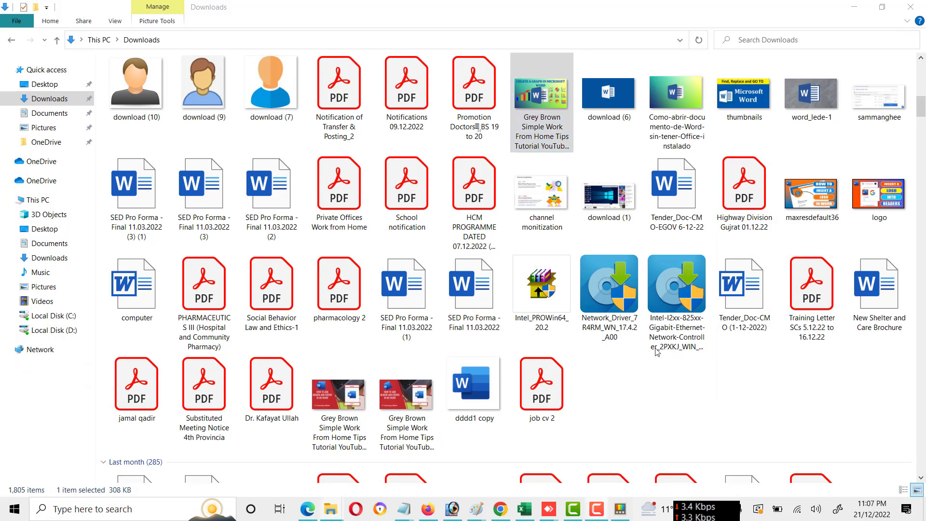
left_click(534, 96)
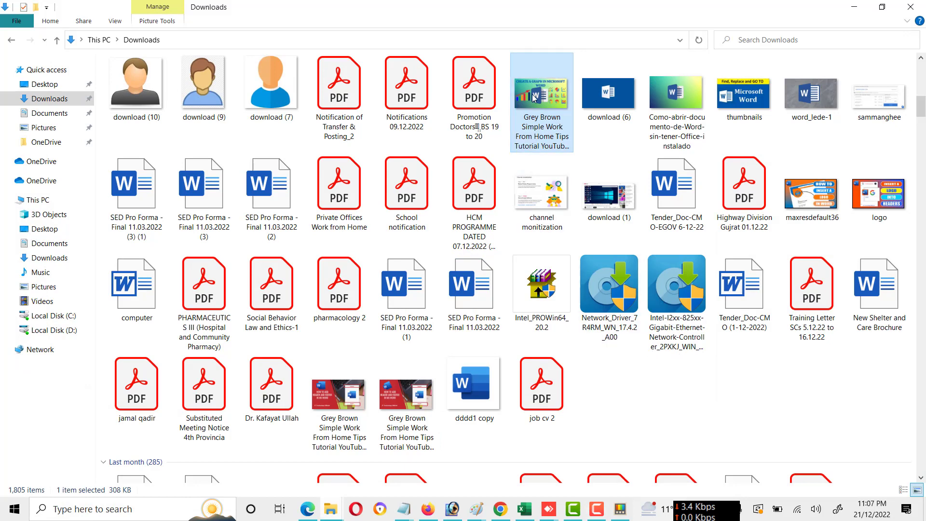
right_click(535, 97)
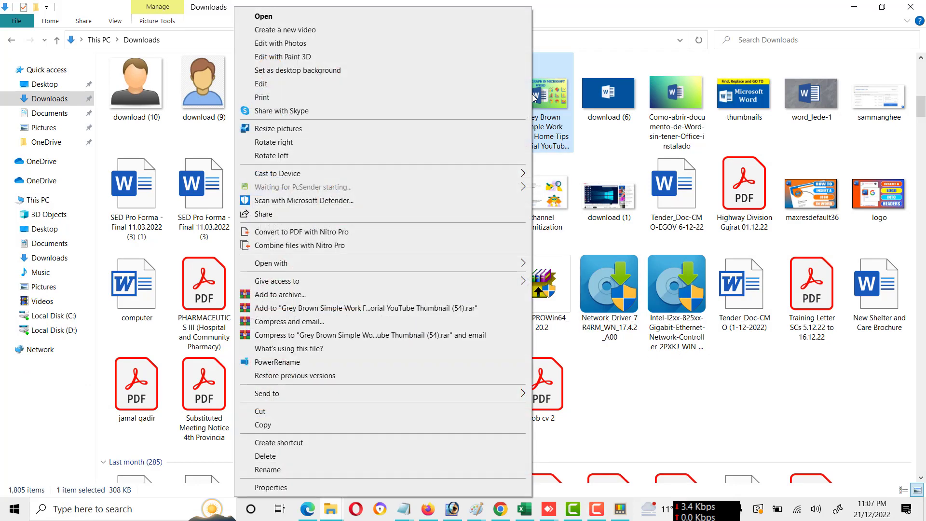
left_click(328, 84)
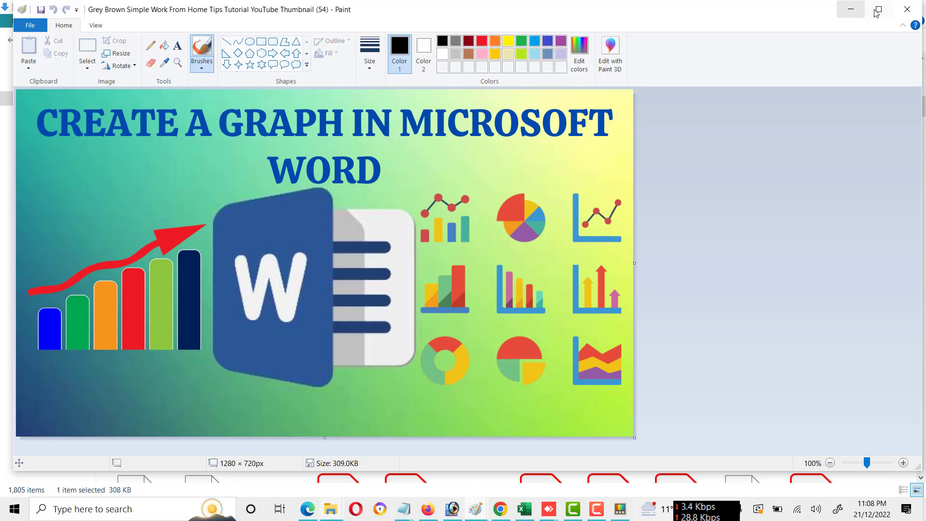
Minimize Paint and the Downloads folder window to get back to Notepad.
left_click(876, 13)
left_click(857, 10)
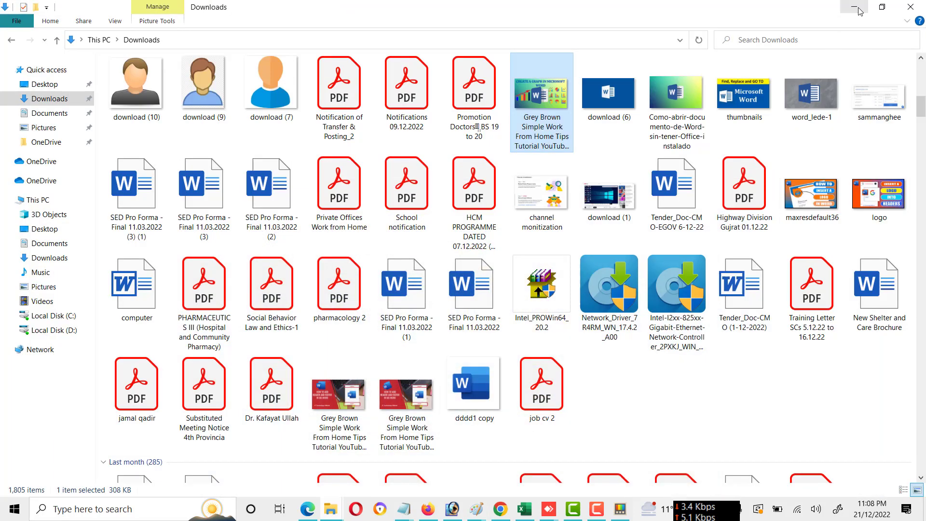
left_click(855, 8)
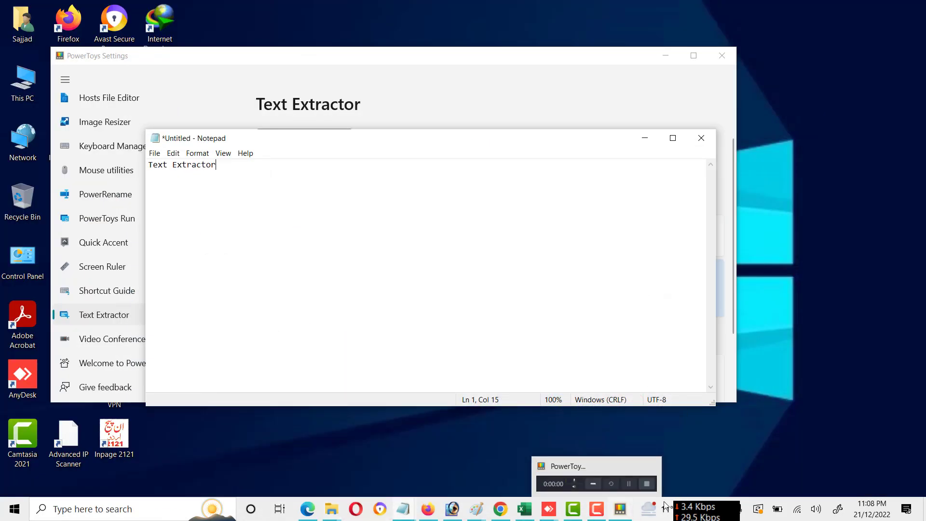
Bring up the graph thumbnail in Paint and capture its 'CREATE A GRAPH IN MICROSOFT WORD' title.
mouse_move(474, 512)
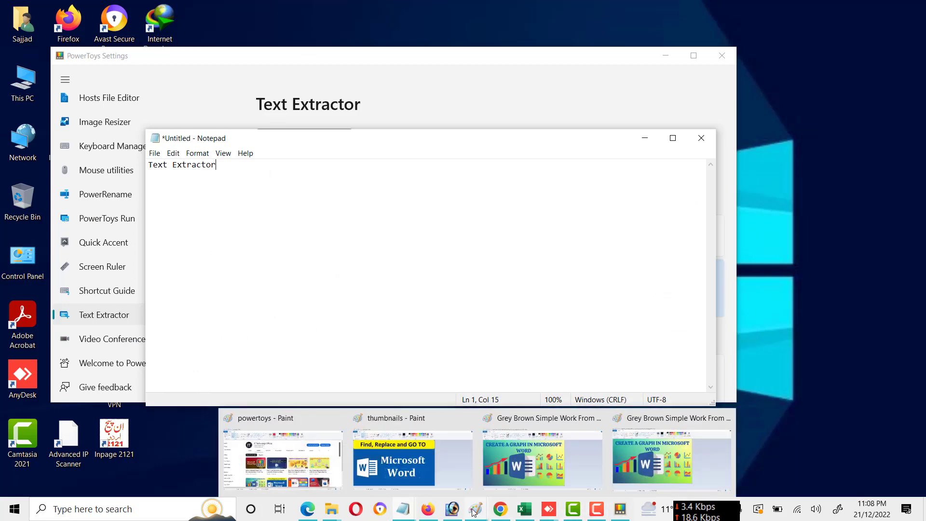
left_click(644, 451)
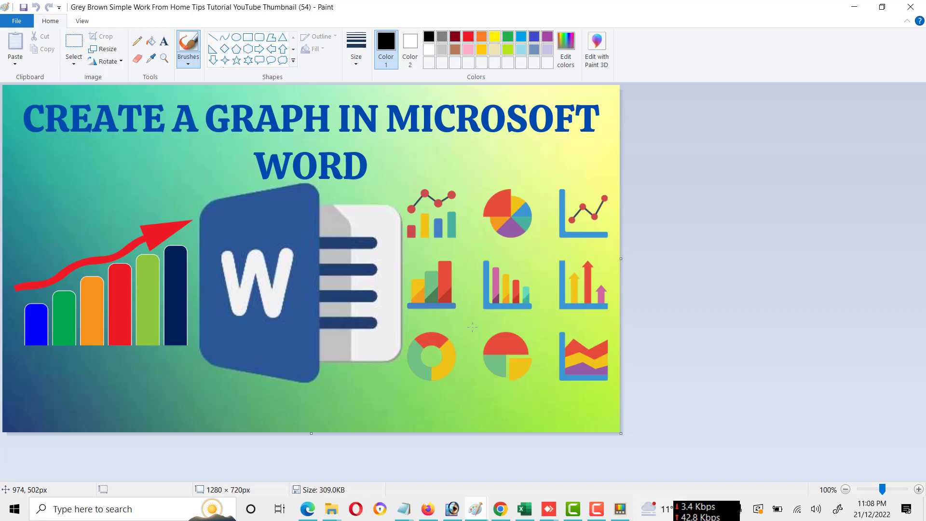
key("super+shift+s")
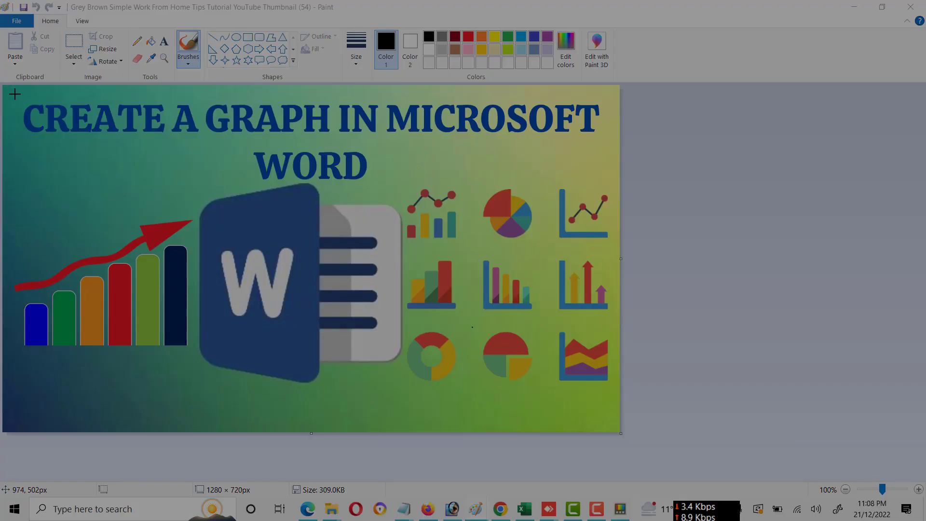
left_click_drag(15, 94, 617, 184)
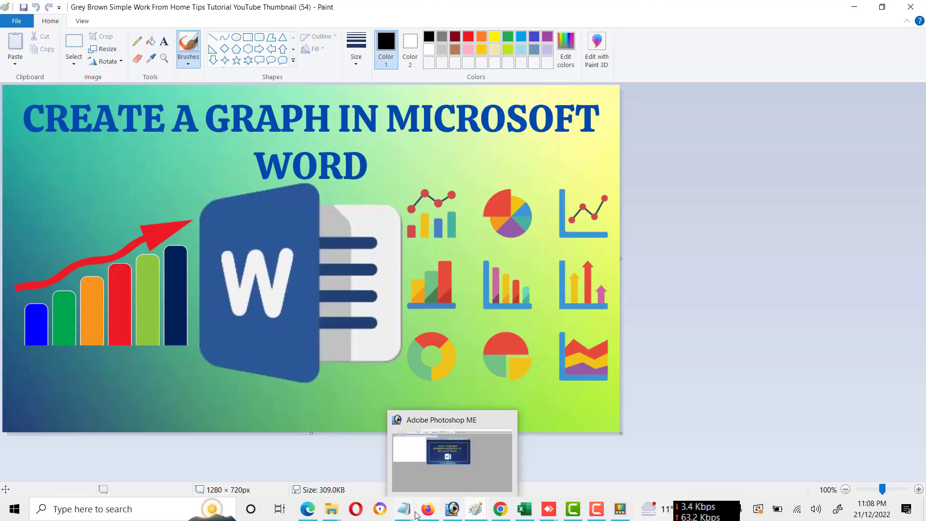
Paste 'CREATE A GRAPH IN MICROSOFT WORD' into Notepad on a new line, then nudge the window lower.
mouse_move(404, 511)
left_click(532, 453)
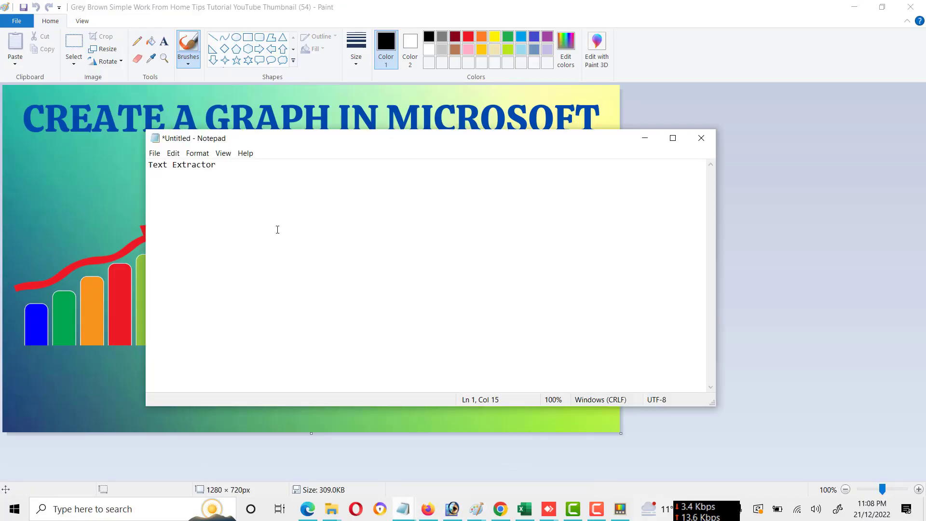
key("Return")
key("Return")
type("CREATE A GRAPH IN MICROSOFT WORD")
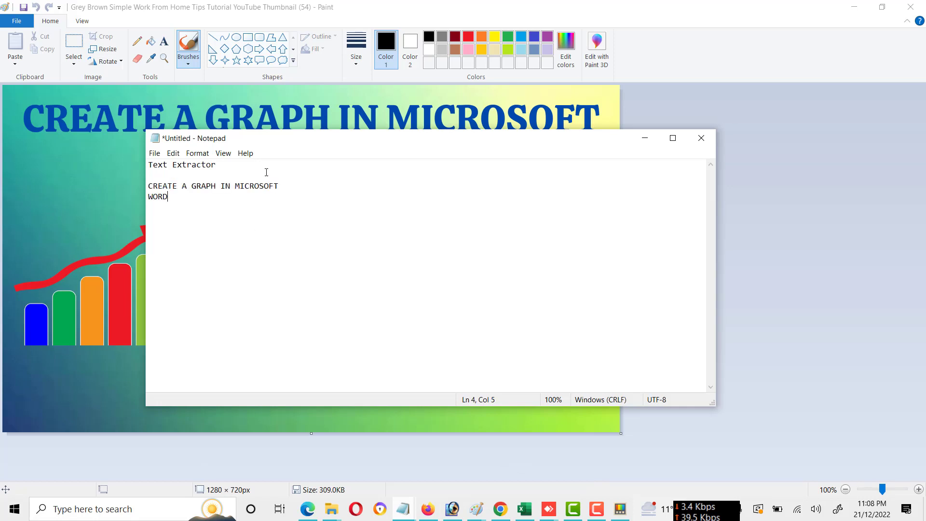
left_click_drag(311, 145, 314, 168)
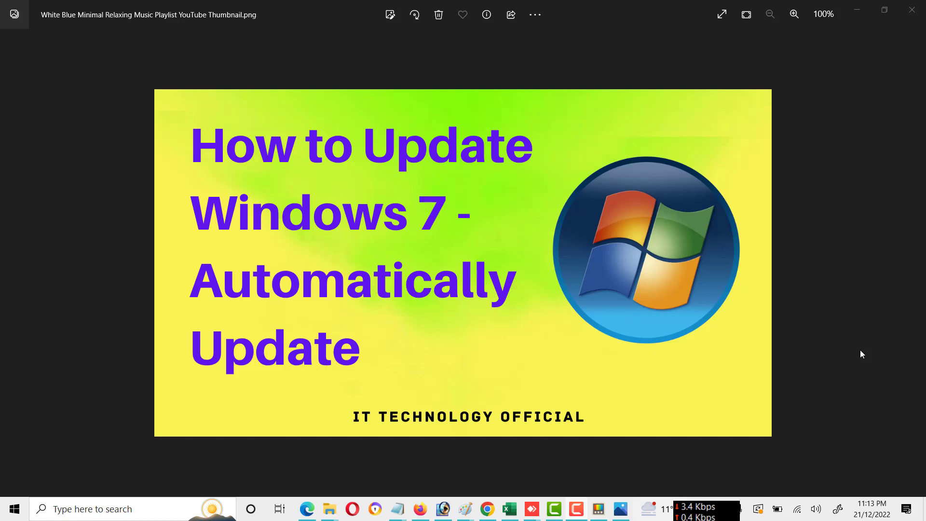
Dismiss the Start menu and capture the 'How to Update Windows 7 - Automatically Update' title in Photos.
key("super")
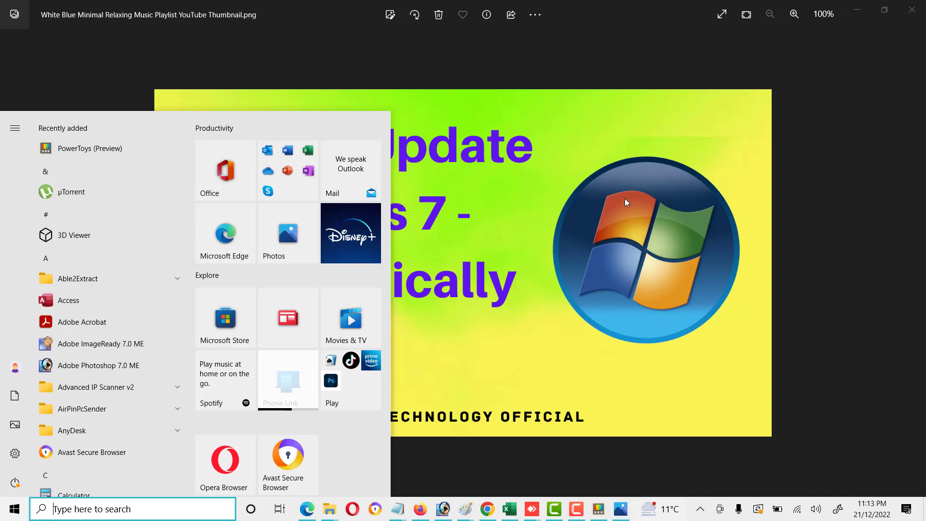
key("super")
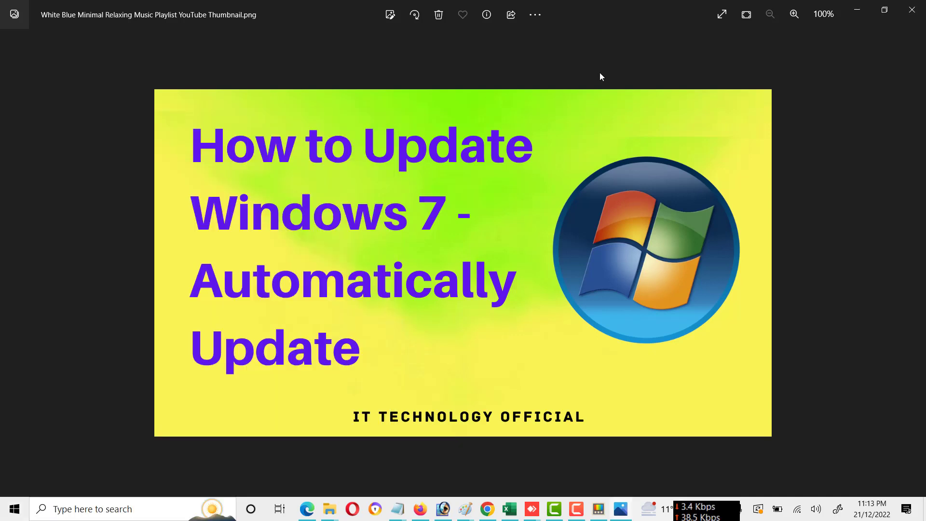
key("super+shift+s")
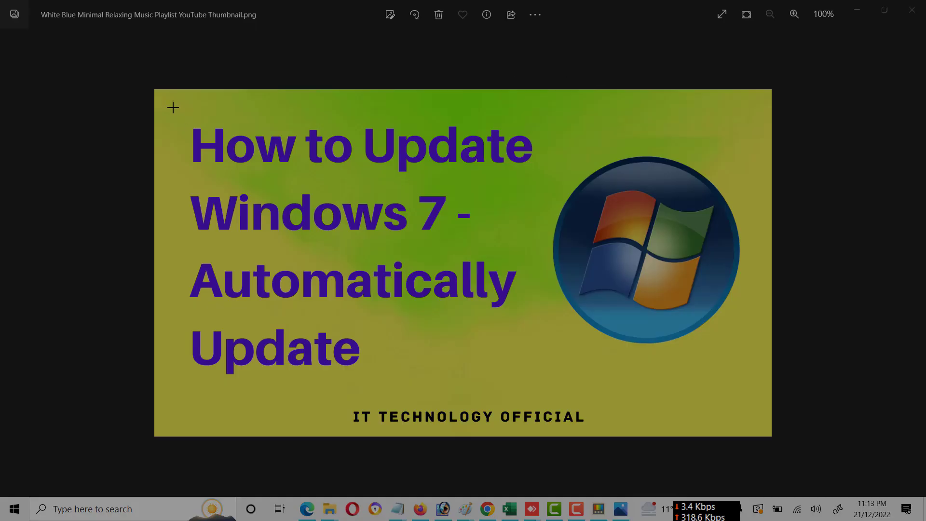
left_click_drag(173, 107, 542, 384)
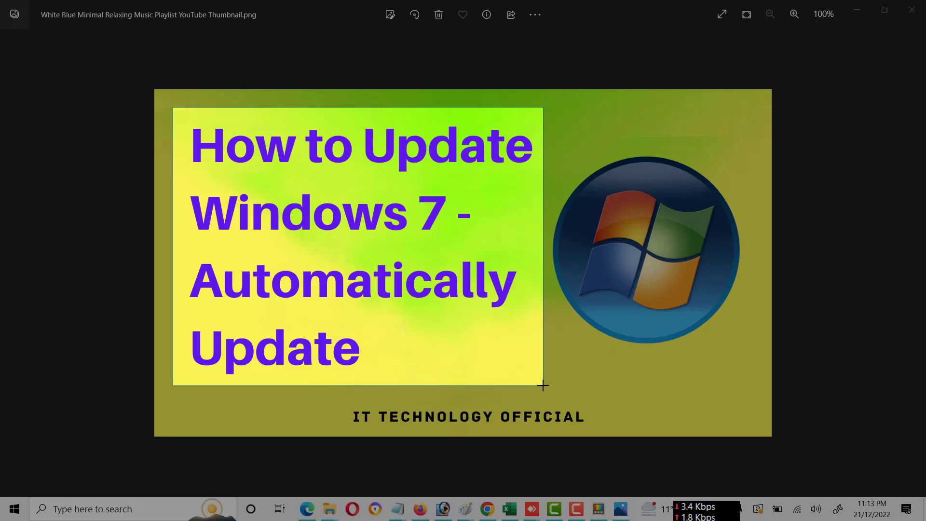
left_click_drag(543, 385, 541, 384)
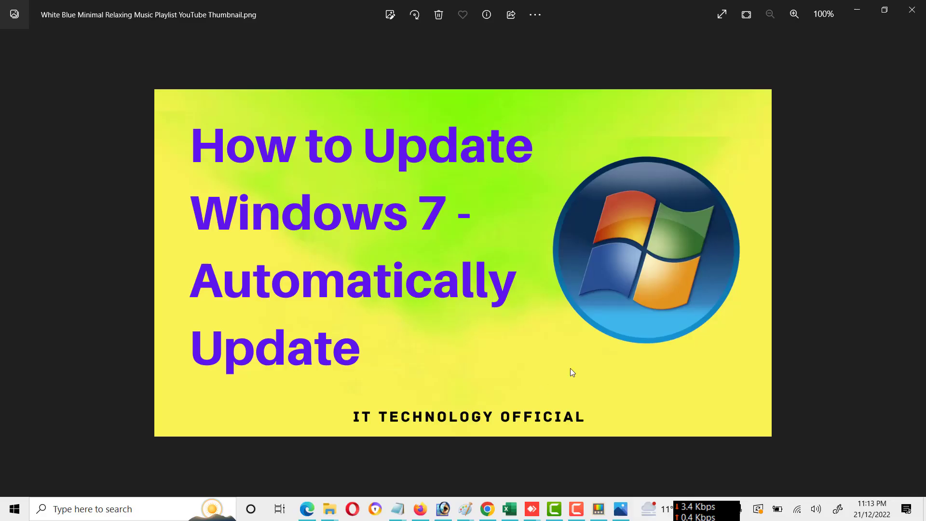
Paste the How to Update title lines into Notepad and move its window lower.
mouse_move(396, 509)
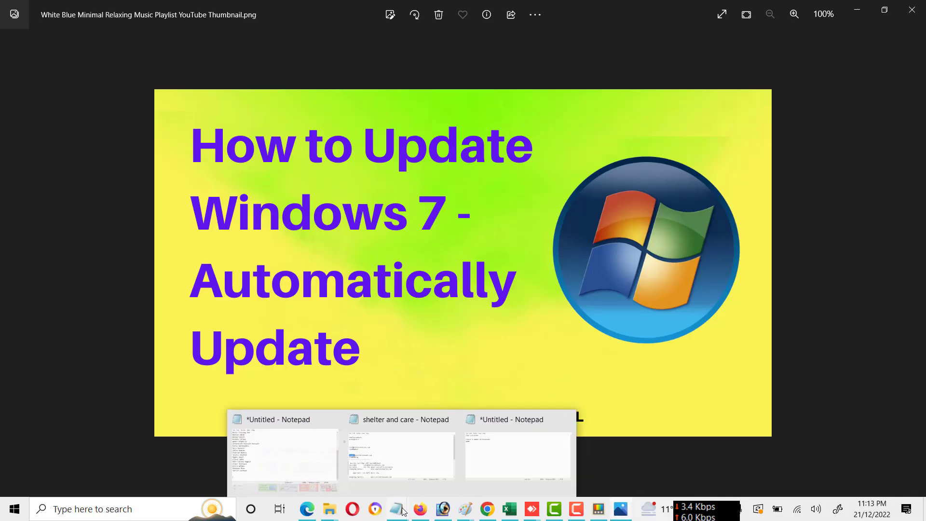
left_click(521, 465)
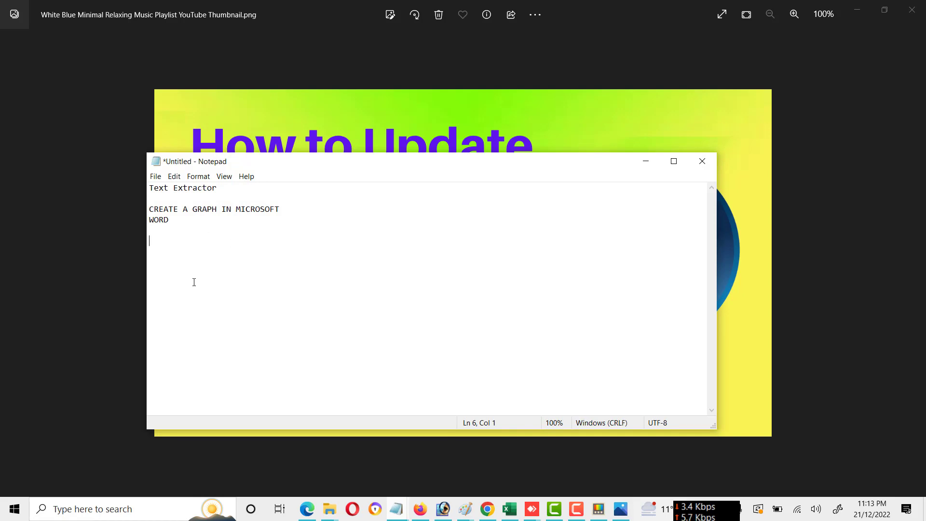
type("How to Update Windows 7 - Automatically Update")
left_click_drag(348, 167, 371, 256)
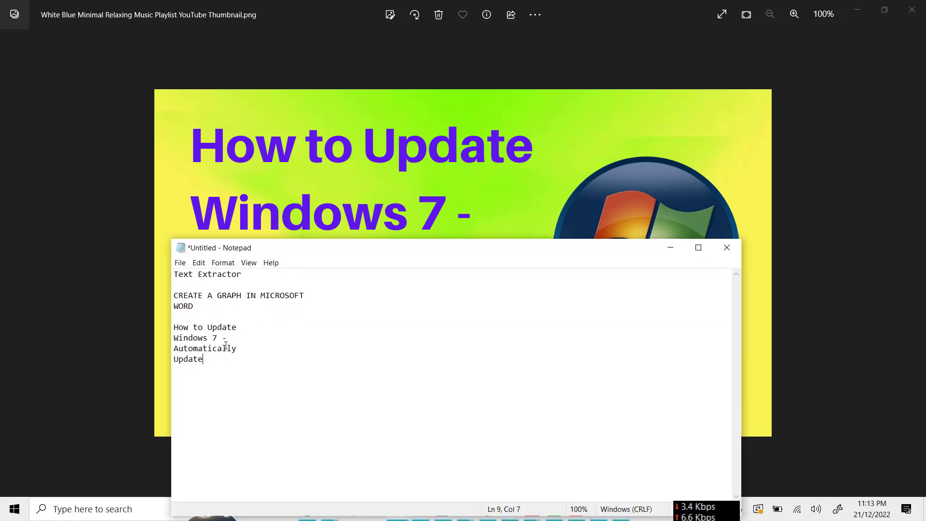